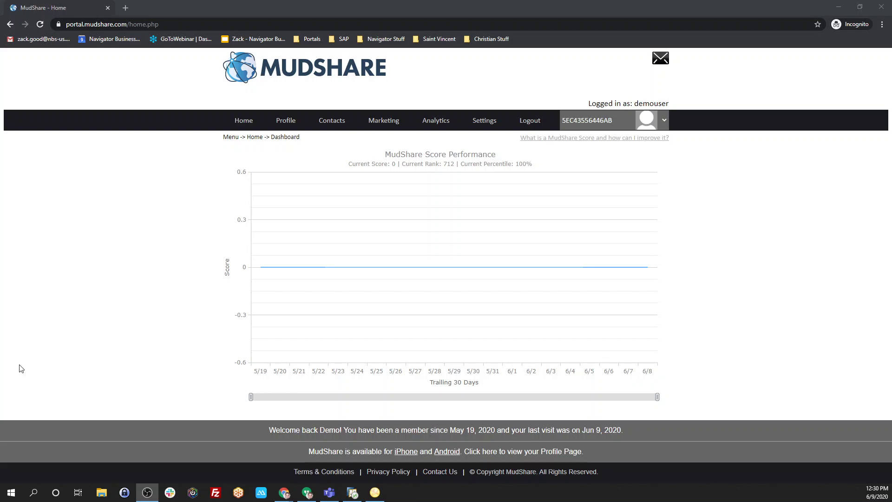
mouse_move(247, 129)
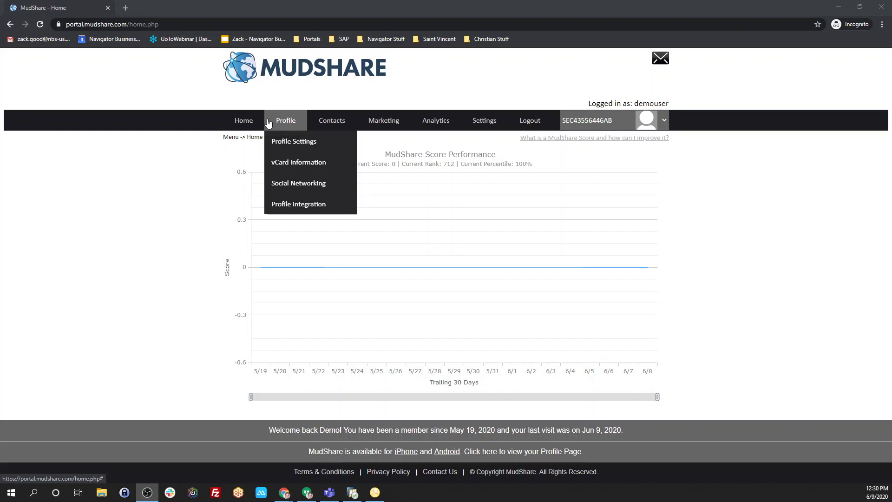
mouse_move(331, 122)
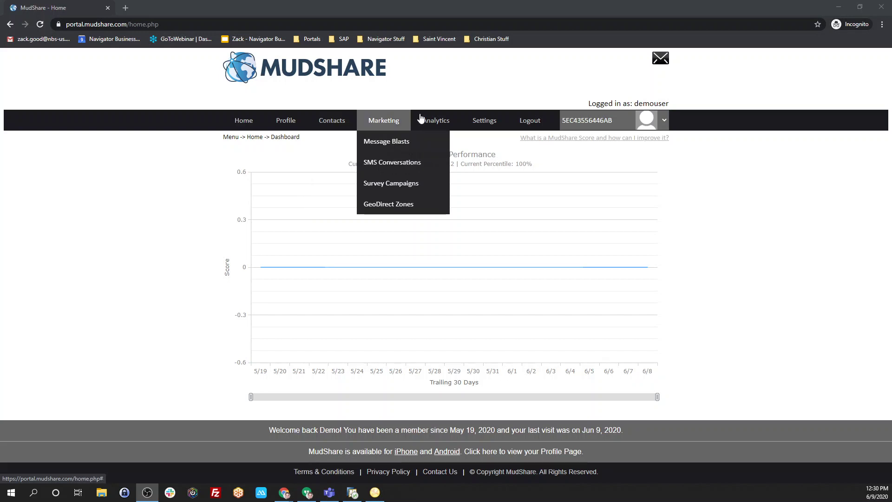
mouse_move(403, 119)
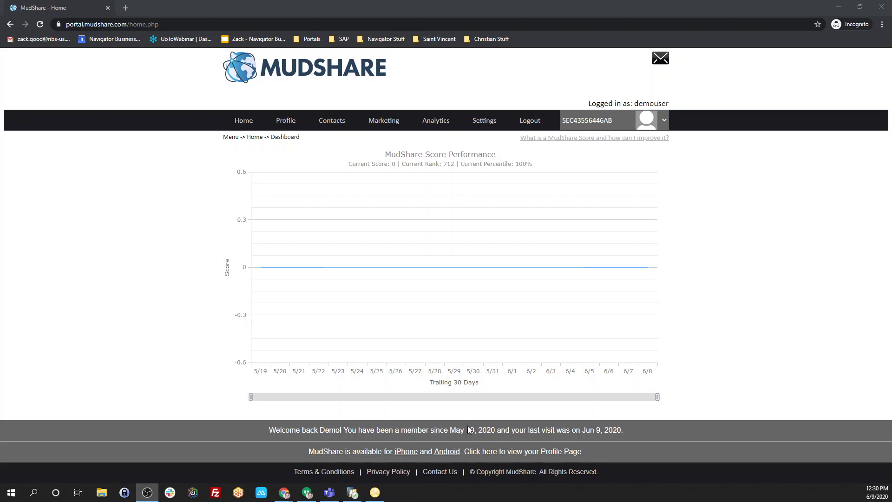
Open the contacts' database imports page and start creating a new database import.
mouse_move(459, 288)
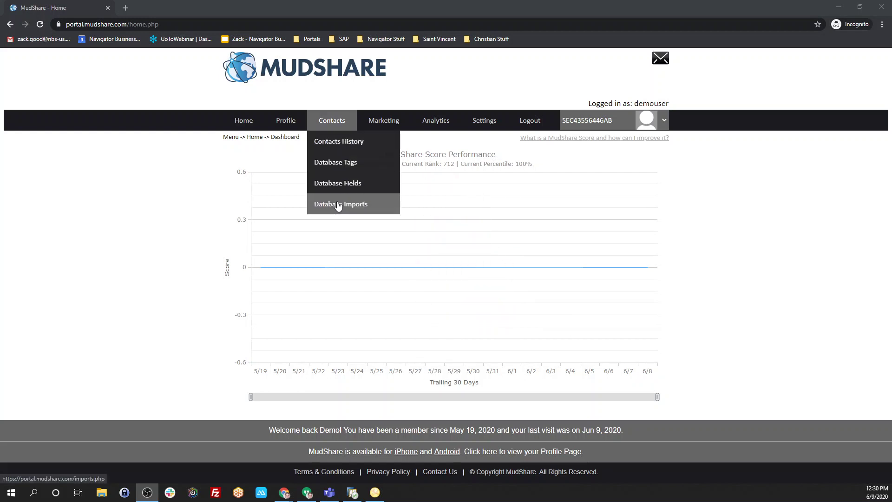
left_click(343, 210)
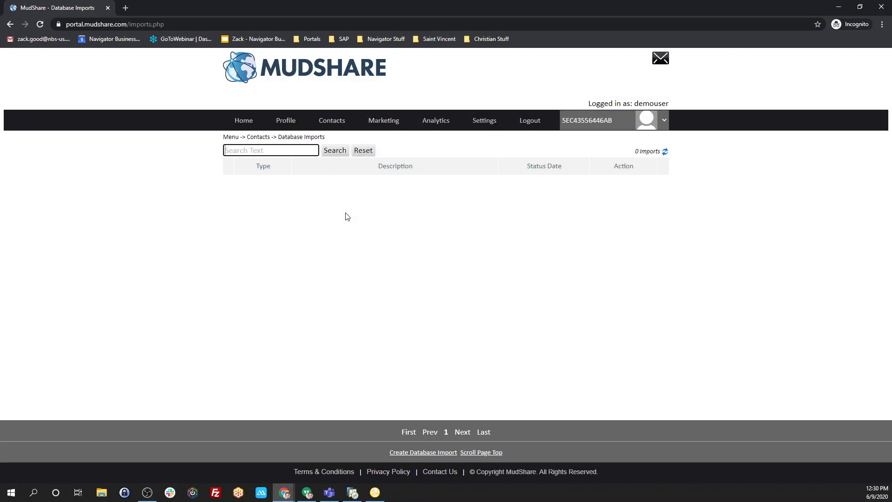
left_click(429, 453)
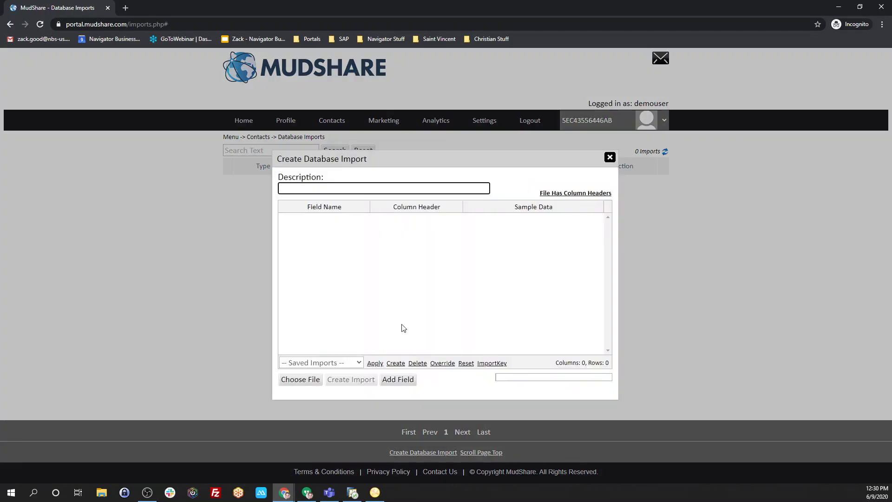
Upload DemoData.csv from the Downloads folder as the import's source file.
left_click(305, 381)
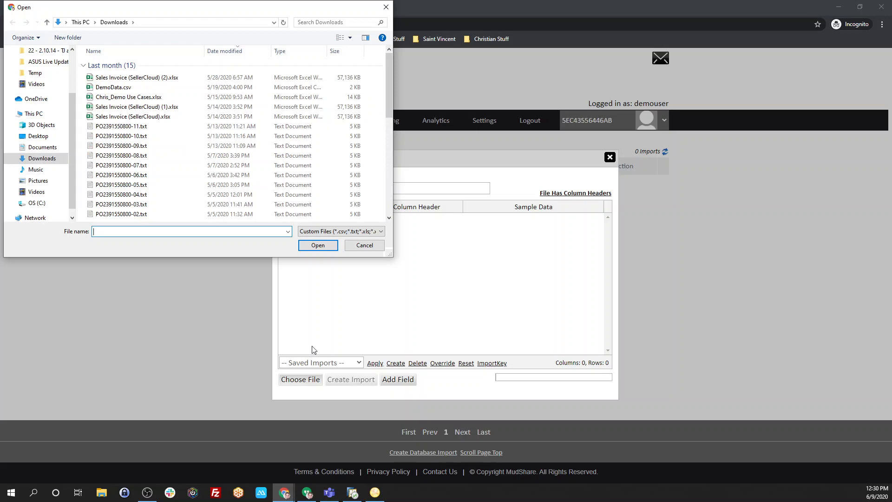
left_click(164, 89)
left_click(312, 247)
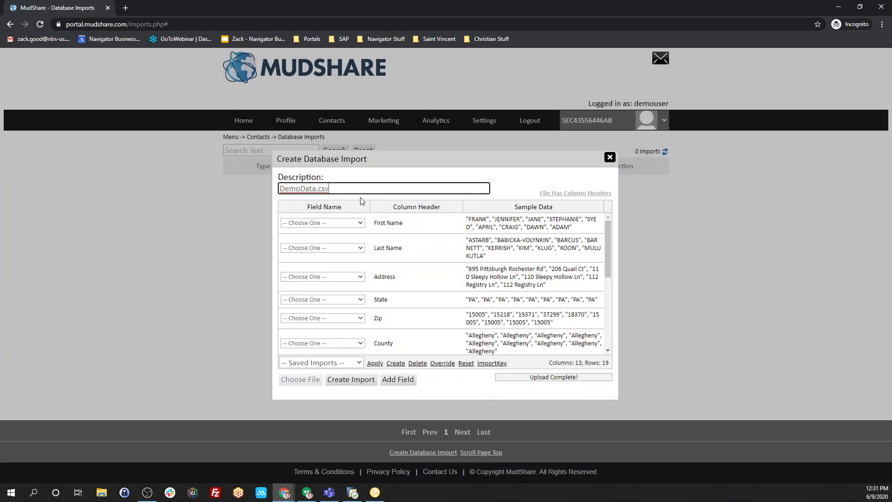
Replace the import's description with "Database Import File".
key("BackSpace")
key("BackSpace")
key("BackSpace")
key("BackSpace")
key("BackSpace")
key("BackSpace")
key("BackSpace")
key("BackSpace")
key("BackSpace")
key("BackSpace")
key("BackSpace")
key("BackSpace")
type("Database Import File")
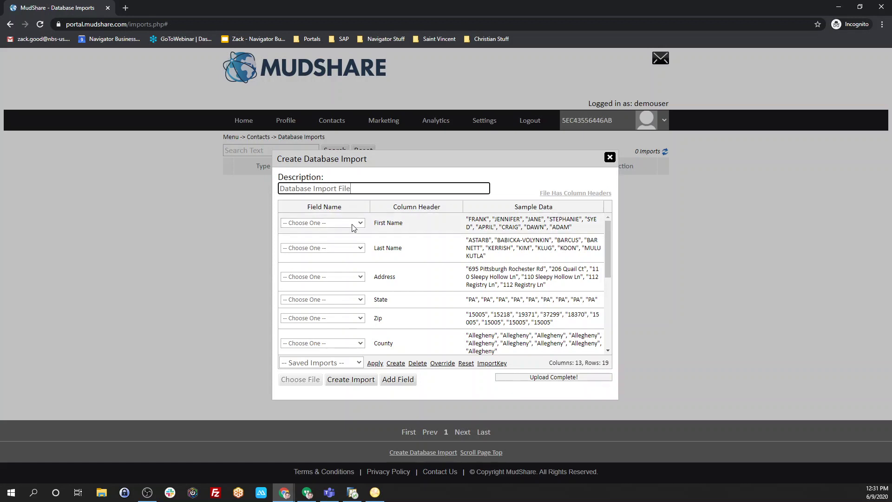
Map the First Name column to the Name First field and the Last Name column to Name Last.
left_click(354, 223)
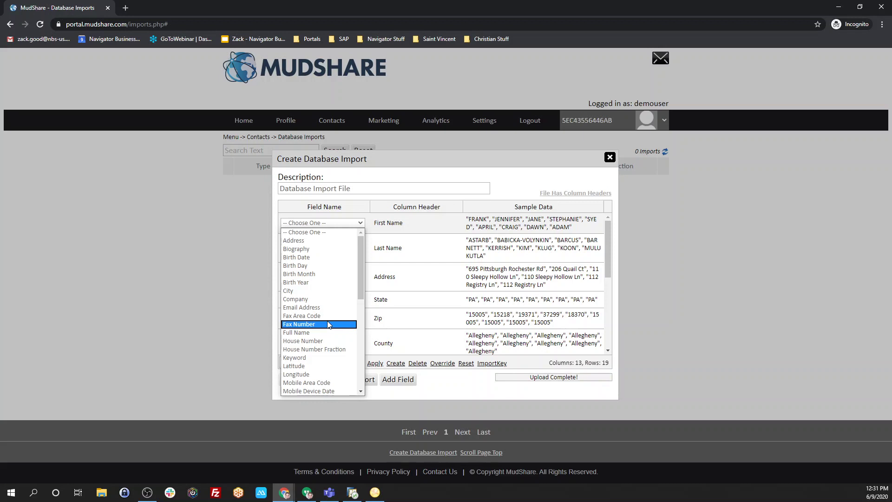
key("n")
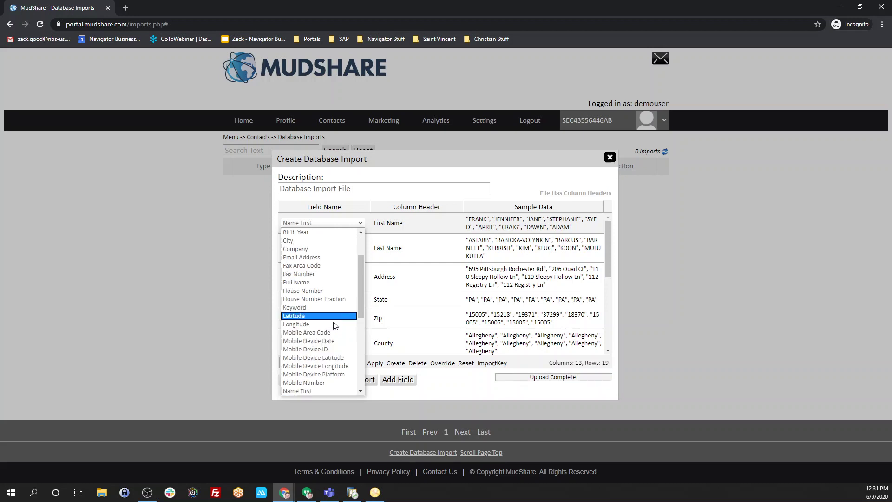
key("Return")
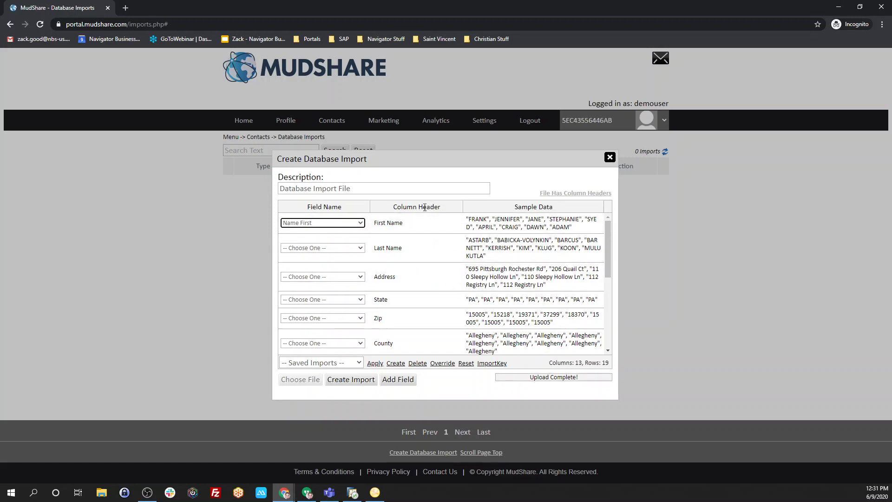
left_click(341, 248)
scroll(339, 309, "down", 4)
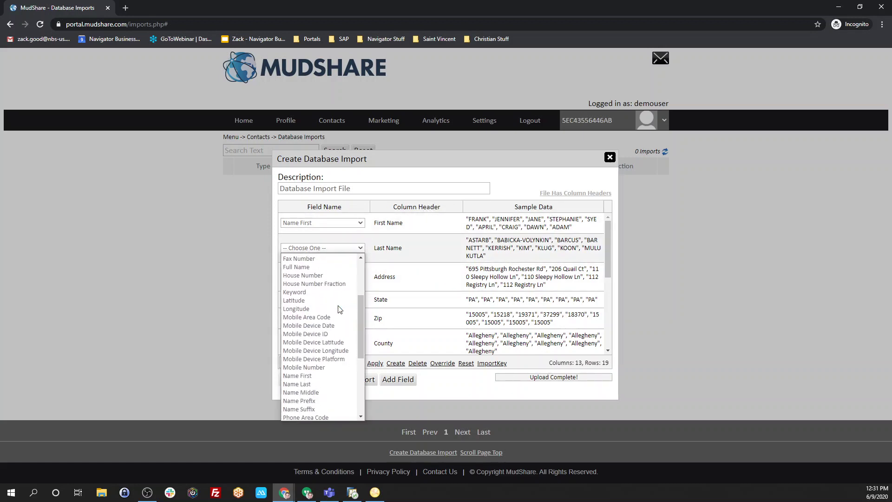
left_click(304, 384)
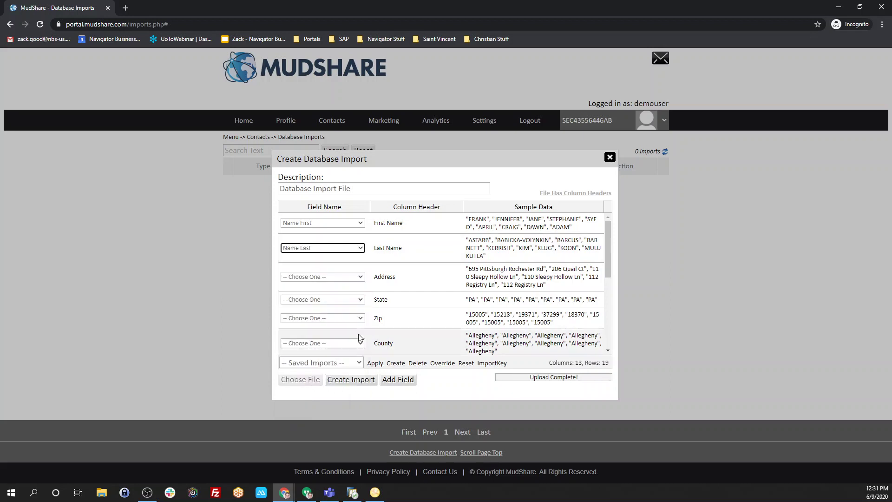
Map the Address, State and Zip columns to the Address, State and Zipcode fields.
left_click(360, 277)
left_click(346, 291)
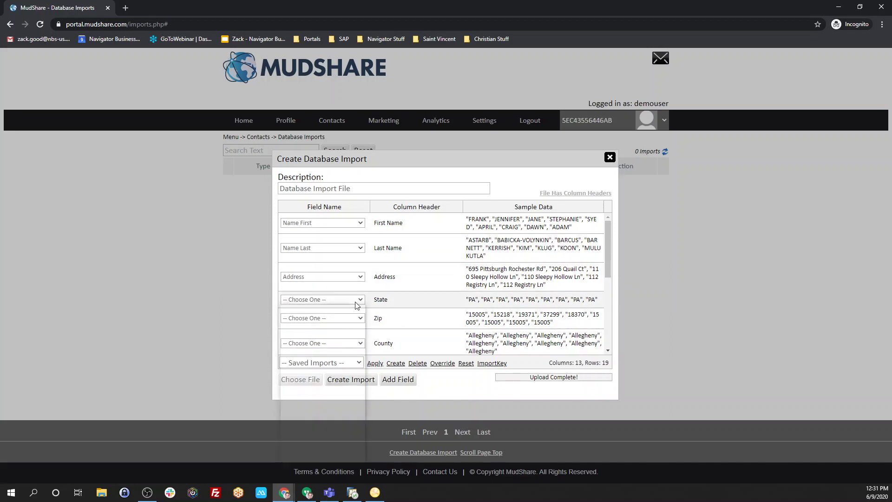
scroll(327, 390, "down", 5)
left_click(332, 415)
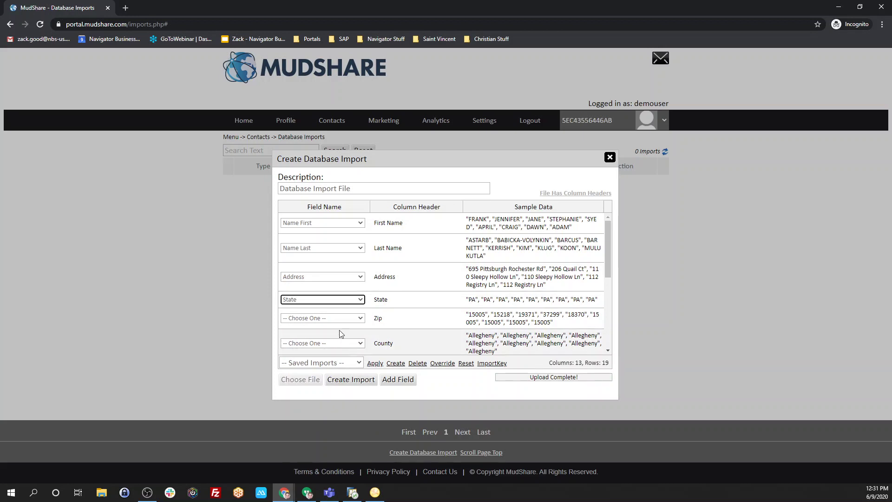
left_click(342, 320)
scroll(342, 302, "down", 10)
left_click(342, 307)
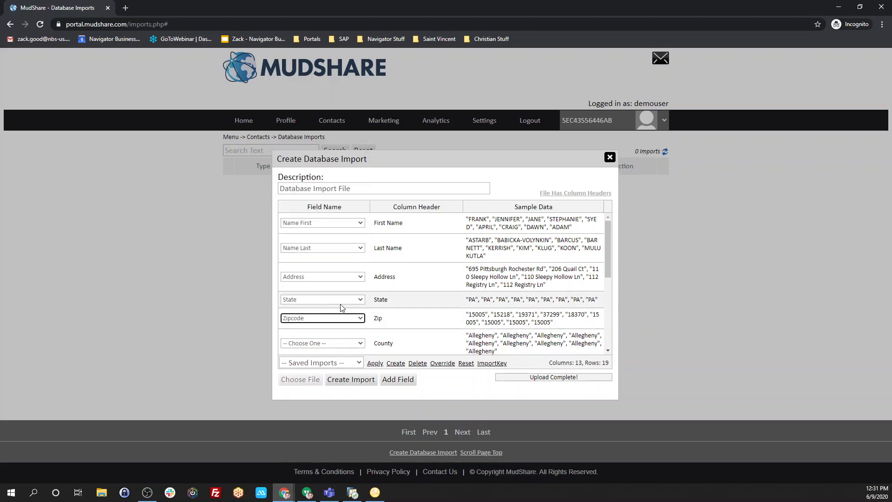
scroll(342, 307, "down", 1)
left_click(344, 298)
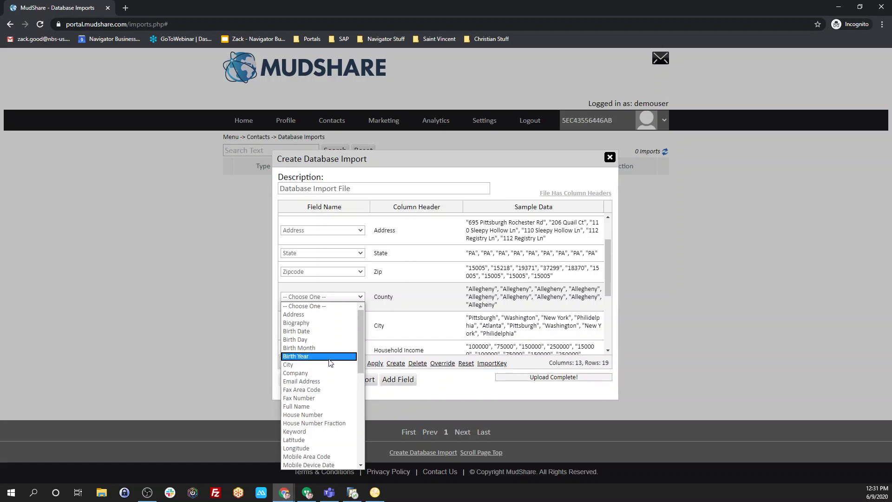
left_click(453, 391)
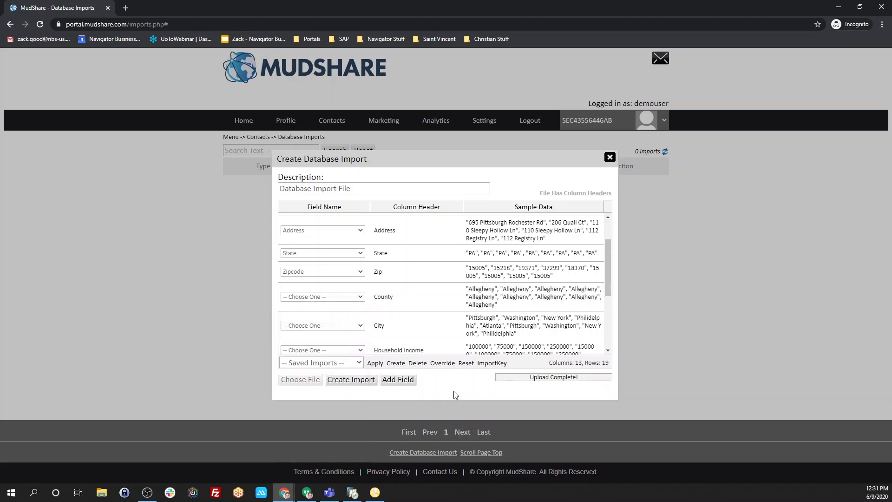
Add a custom field named County with type Text and description "County".
left_click(392, 380)
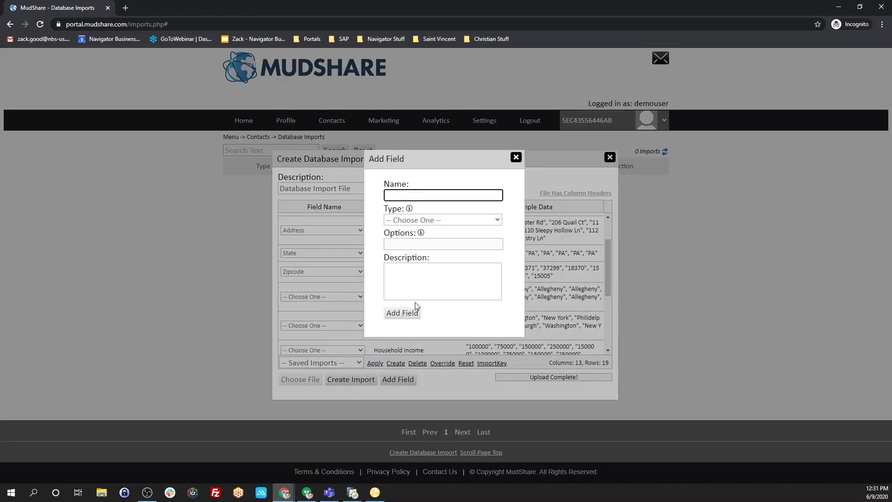
type("County")
left_click(479, 222)
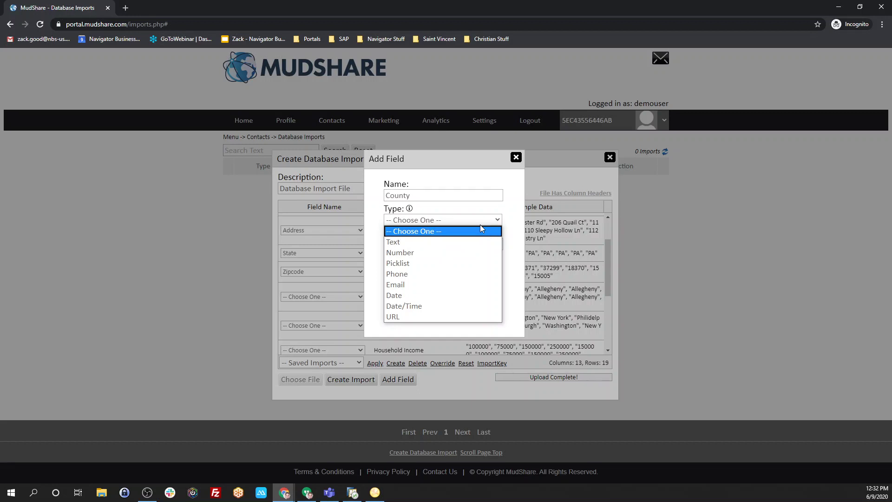
left_click(455, 242)
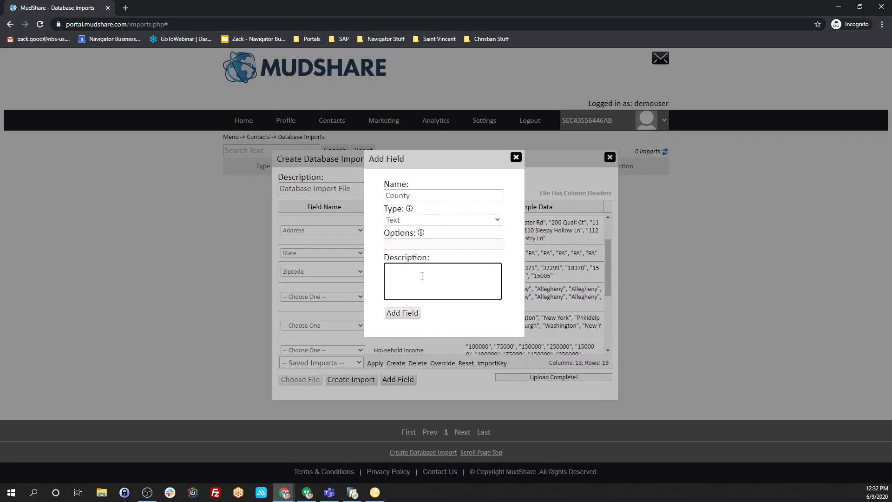
type("County")
left_click(397, 314)
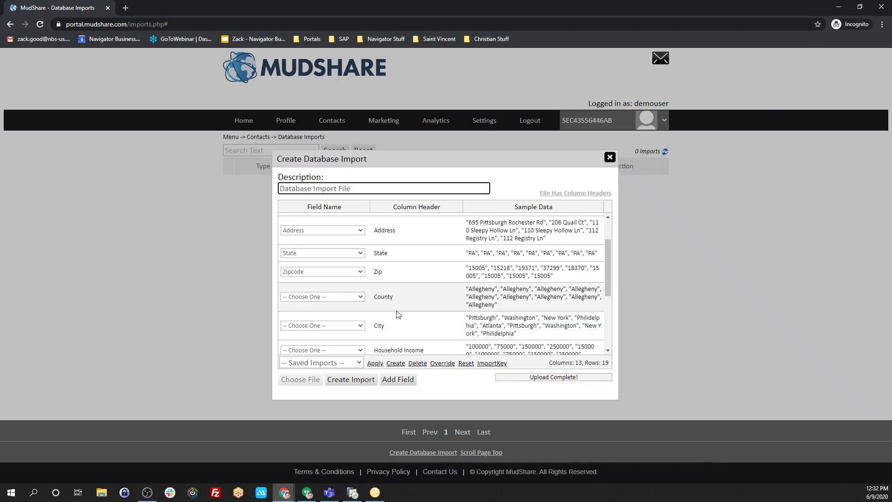
Map the County column to the custom County field and the City column to City.
left_click(349, 300)
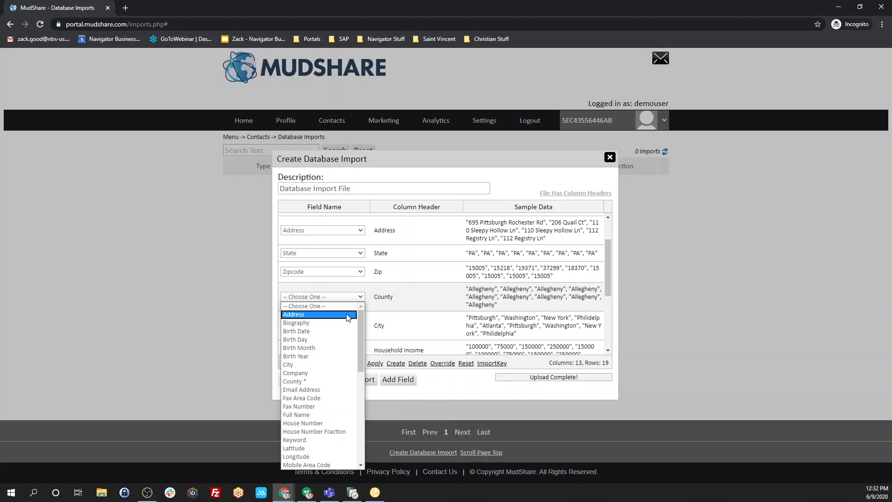
left_click(331, 384)
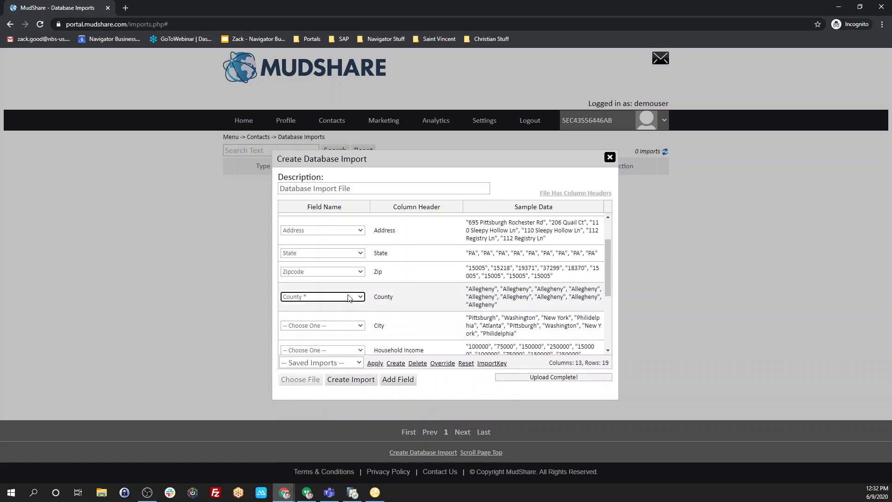
scroll(364, 293, "down", 2)
left_click(353, 234)
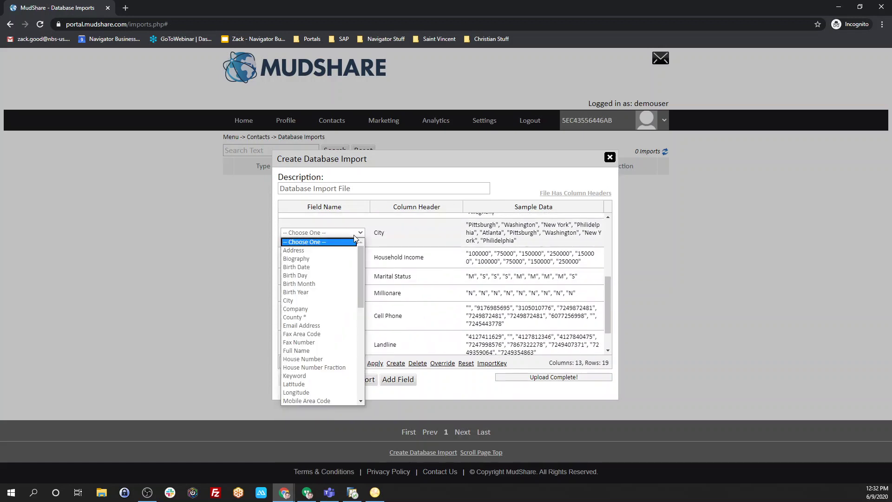
left_click(335, 300)
left_click(358, 257)
scroll(351, 283, "down", 5)
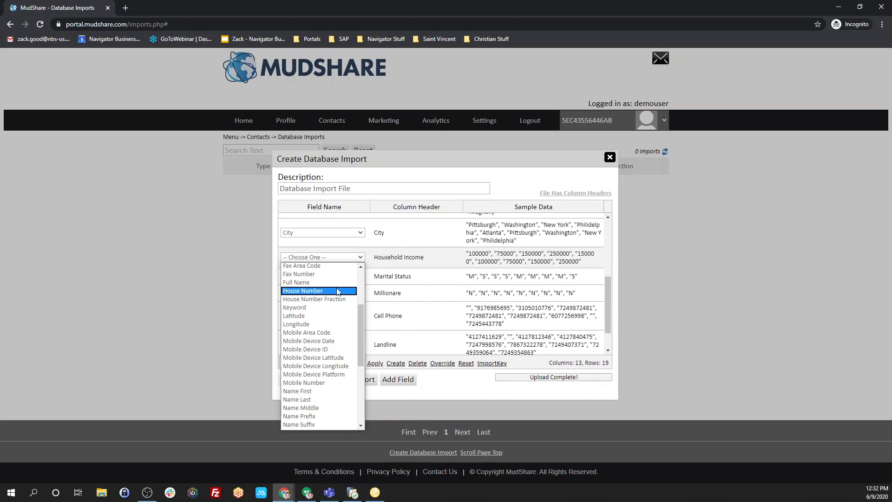
left_click(398, 379)
Add a custom field named Household Income with type Text and a matching description.
left_click(398, 379)
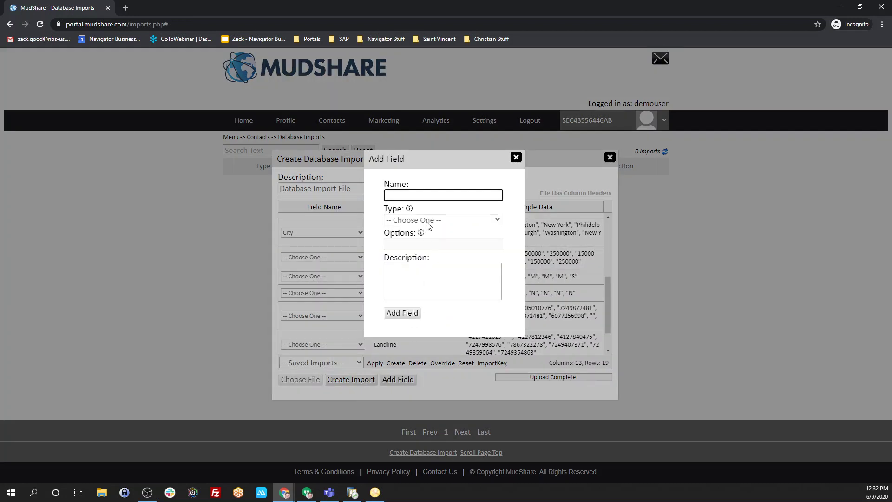
type("Househo")
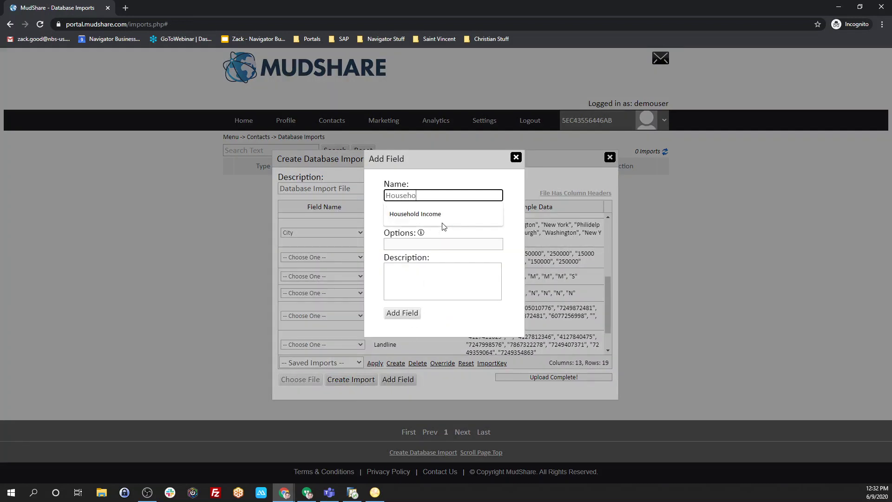
left_click(444, 216)
left_click(442, 221)
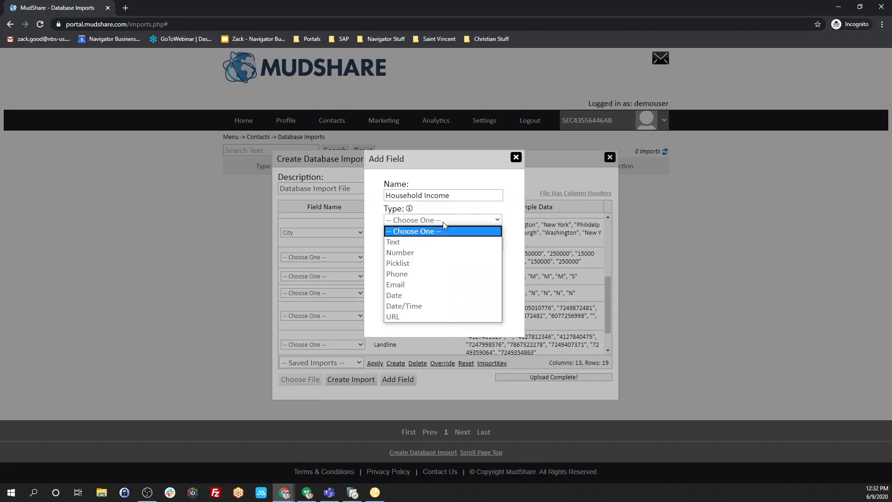
left_click(442, 247)
type("Householdi")
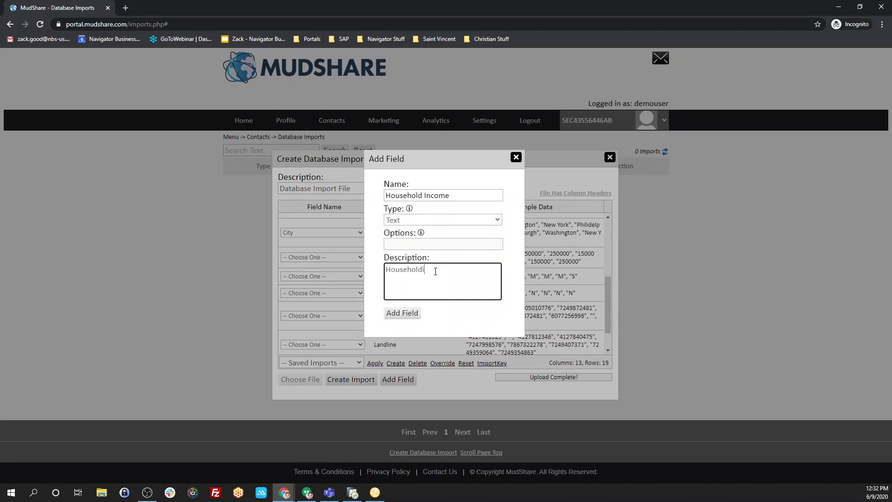
type("Income")
left_click(402, 312)
Map the Household Income column to the custom Household Income field.
scroll(394, 295, "down", 1)
scroll(394, 294, "down", 1)
scroll(395, 288, "up", 2)
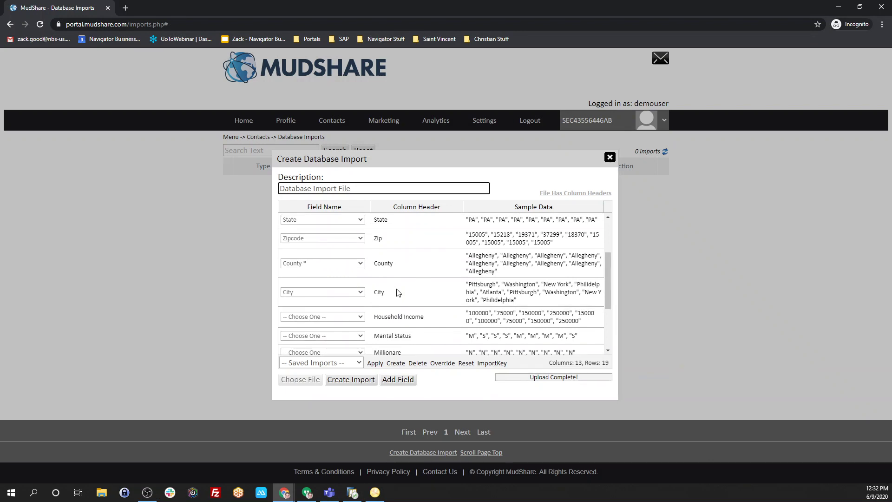
scroll(390, 281, "down", 1)
left_click(344, 271)
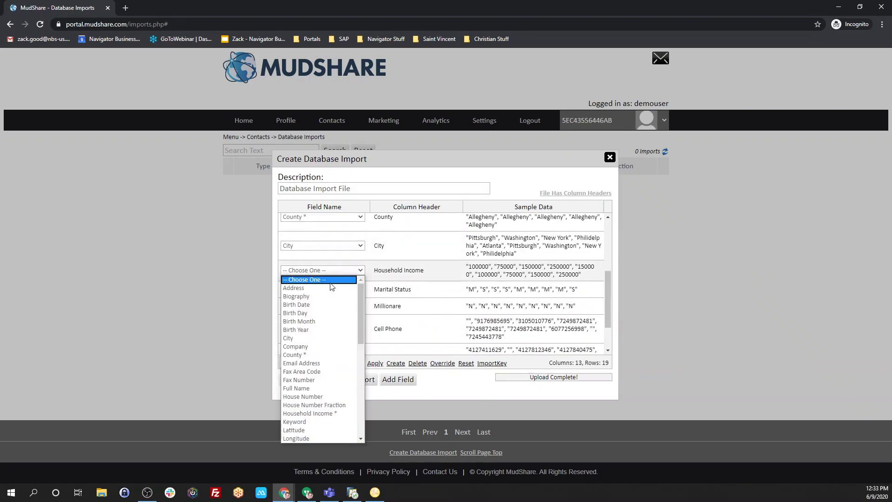
scroll(324, 322, "down", 2)
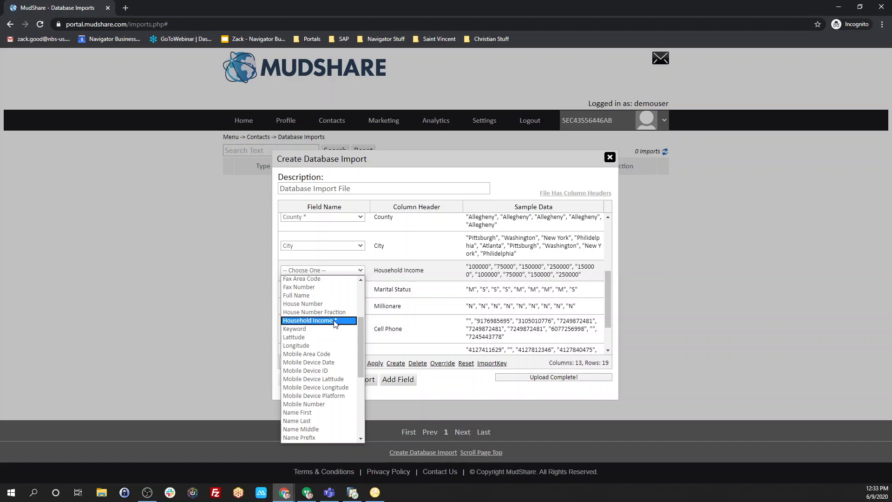
left_click(334, 321)
scroll(380, 297, "down", 1)
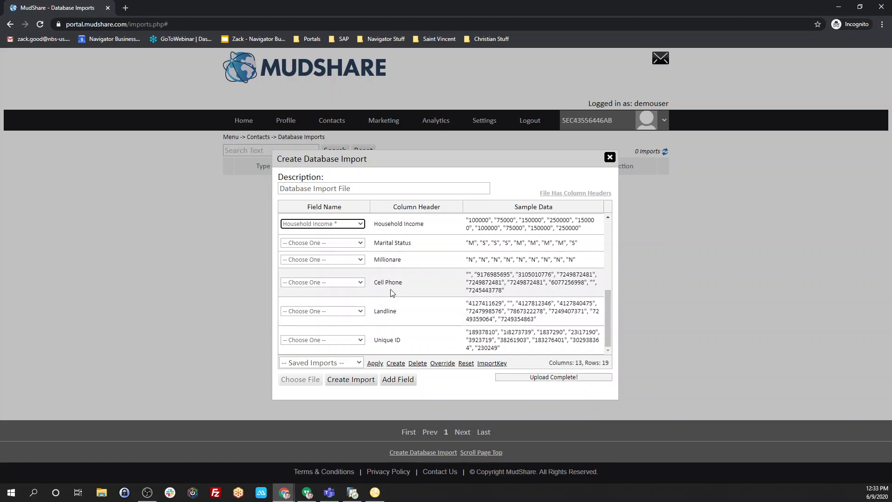
Map the Cell Phone column to the Mobile Number field.
left_click(360, 282)
scroll(321, 349, "down", 1)
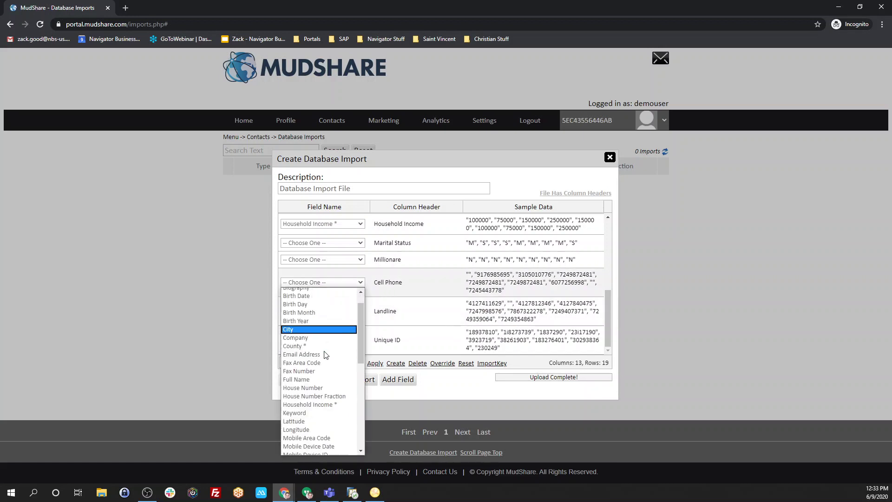
scroll(325, 356, "down", 3)
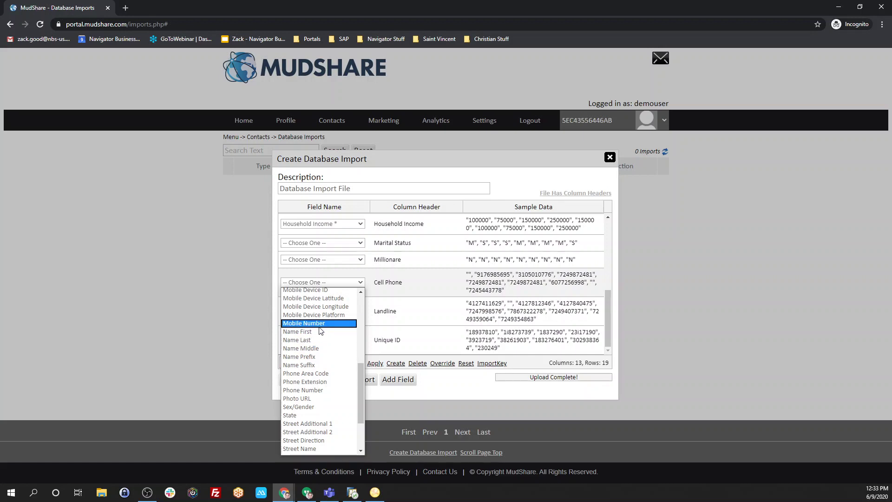
scroll(320, 331, "up", 2)
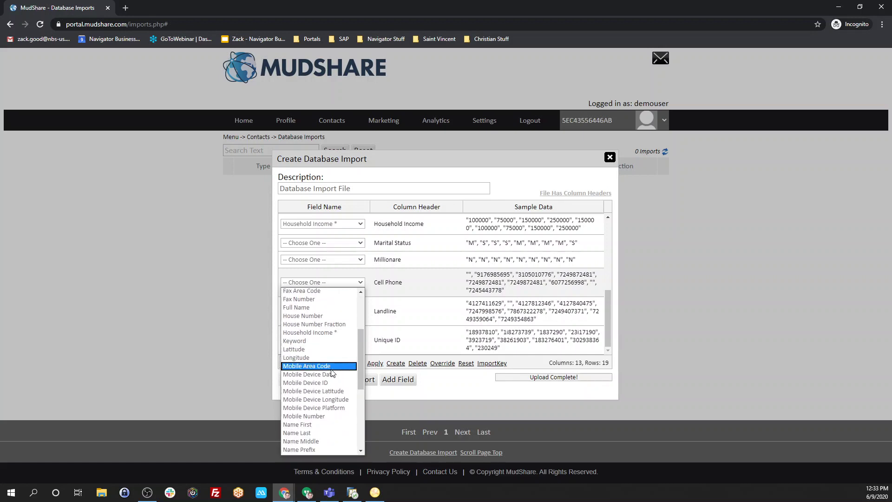
left_click(330, 416)
Map the Landline column to the Phone Number field.
left_click(358, 311)
scroll(332, 278, "down", 5)
scroll(331, 278, "up", 2)
left_click(327, 269)
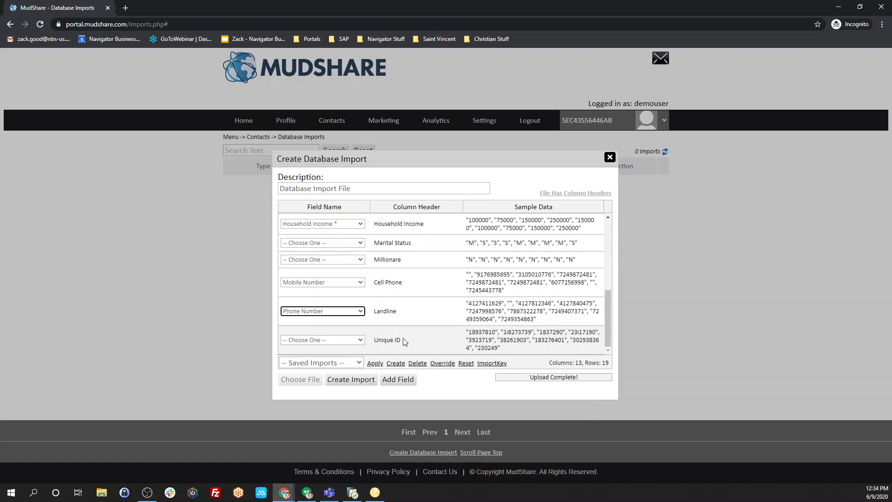
Map the Unique ID column to the Supplied ID field.
left_click(343, 341)
scroll(327, 282, "down", 5)
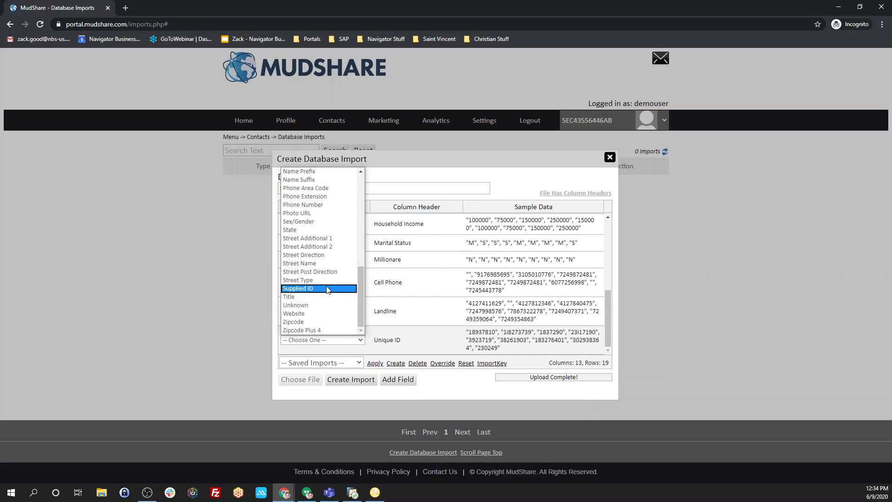
left_click(328, 289)
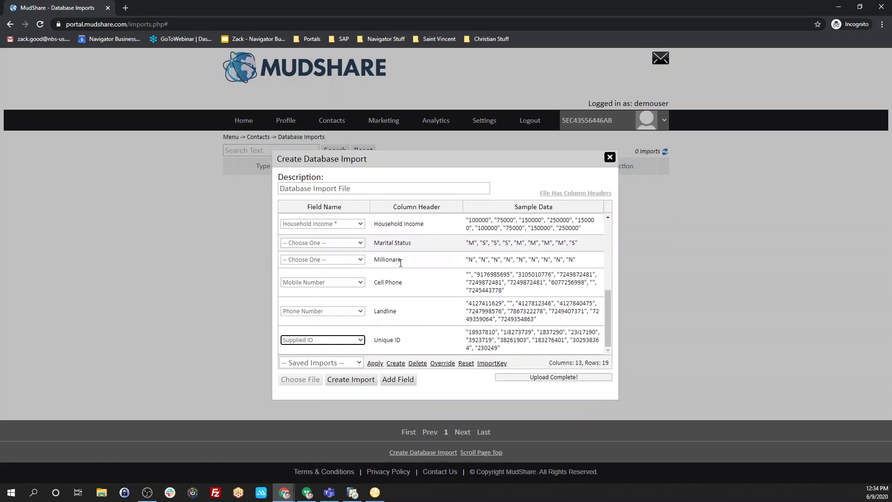
Review the column mappings and override the unmapped Marital Status and Millionare columns as Unknown.
scroll(396, 279, "up", 5)
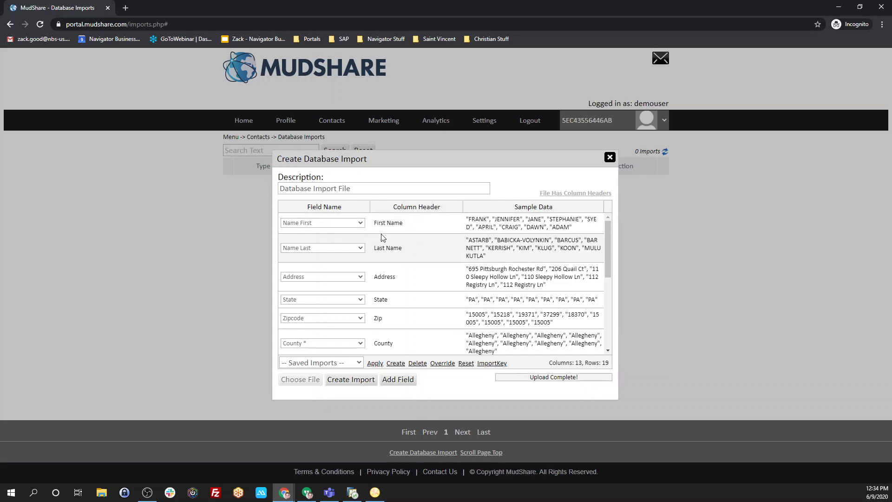
scroll(381, 233, "down", 1)
scroll(382, 235, "down", 2)
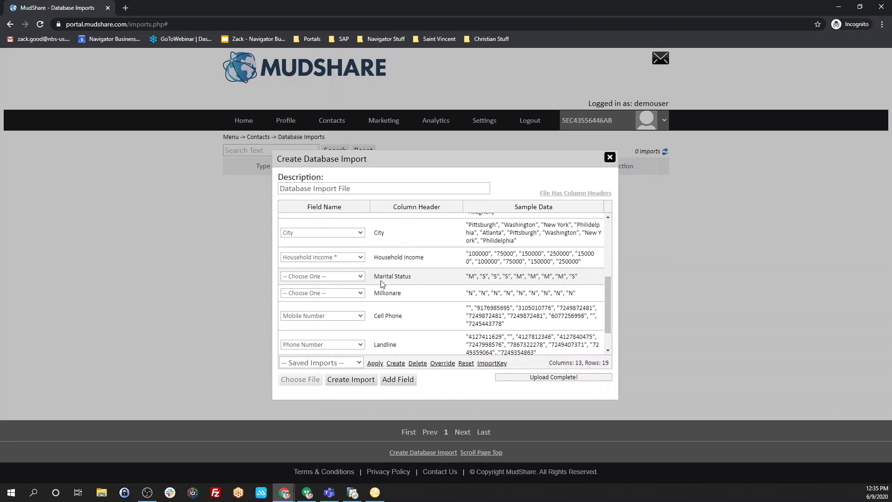
left_click(354, 278)
left_click(365, 280)
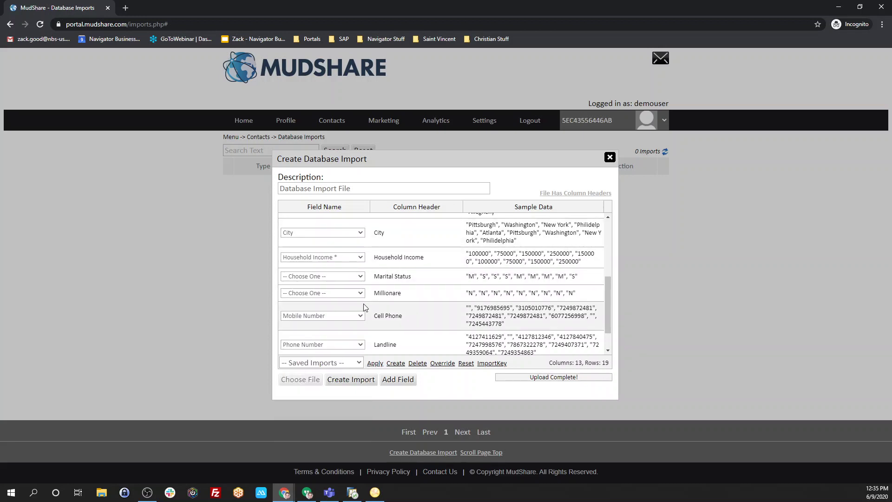
scroll(378, 311, "down", 1)
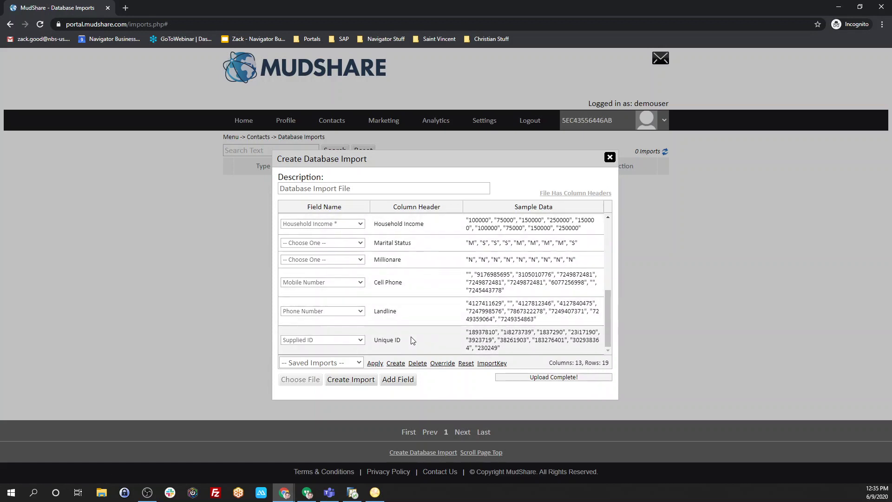
left_click(438, 362)
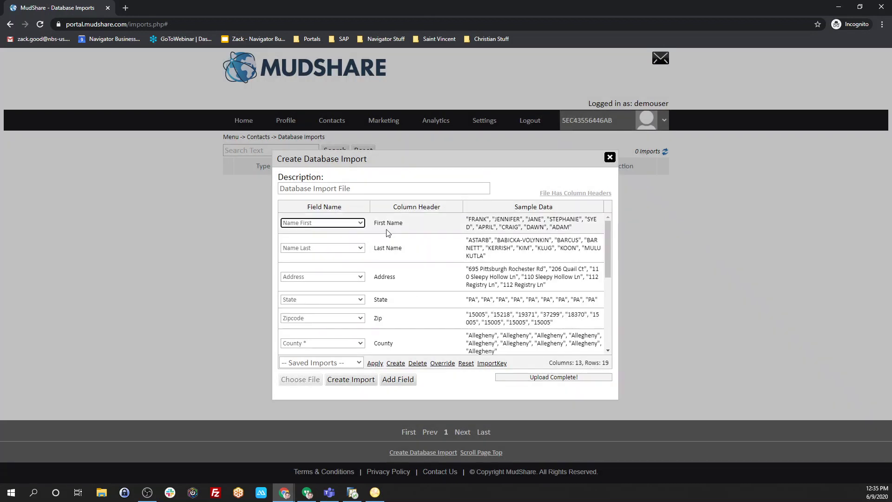
Check the overridden columns, then create the import and confirm importing the contacts.
scroll(386, 232, "down", 5)
scroll(386, 233, "down", 1)
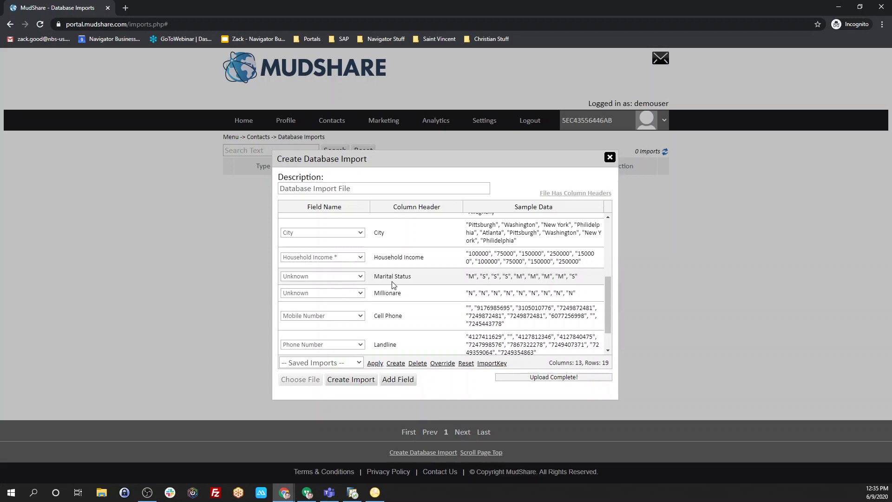
left_click(351, 379)
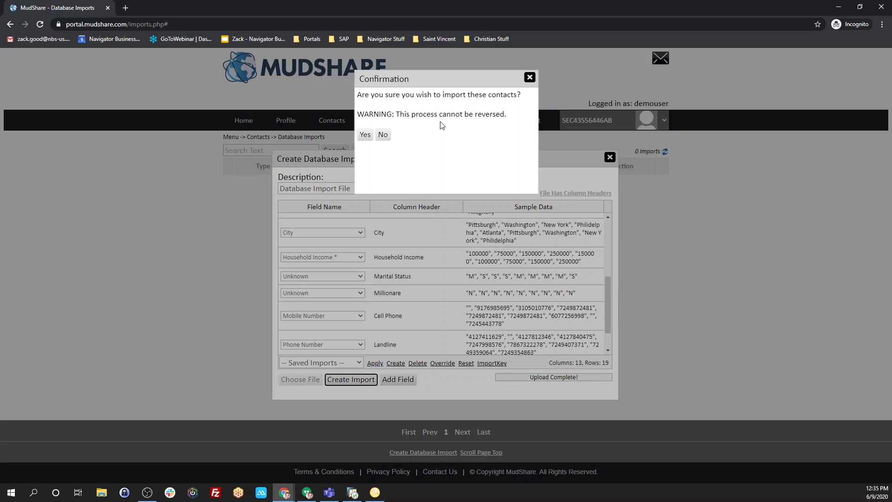
left_click(365, 135)
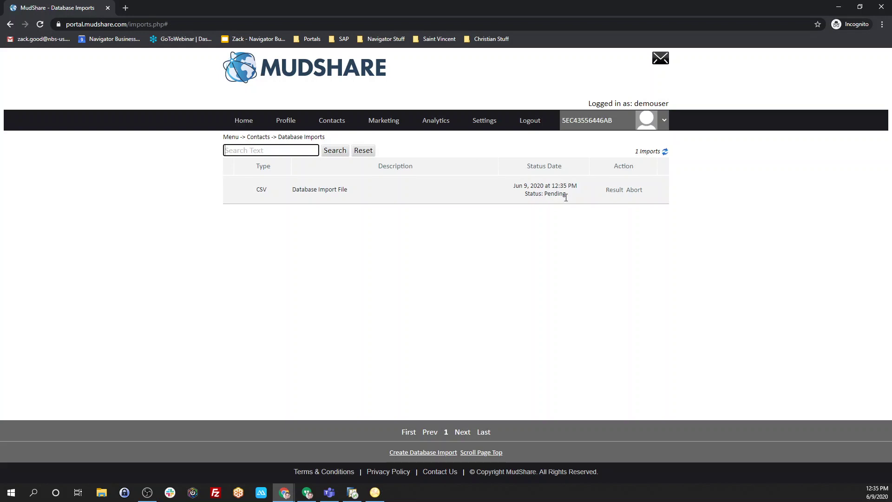
View the results of the Database Import File import, then close them.
left_click(614, 191)
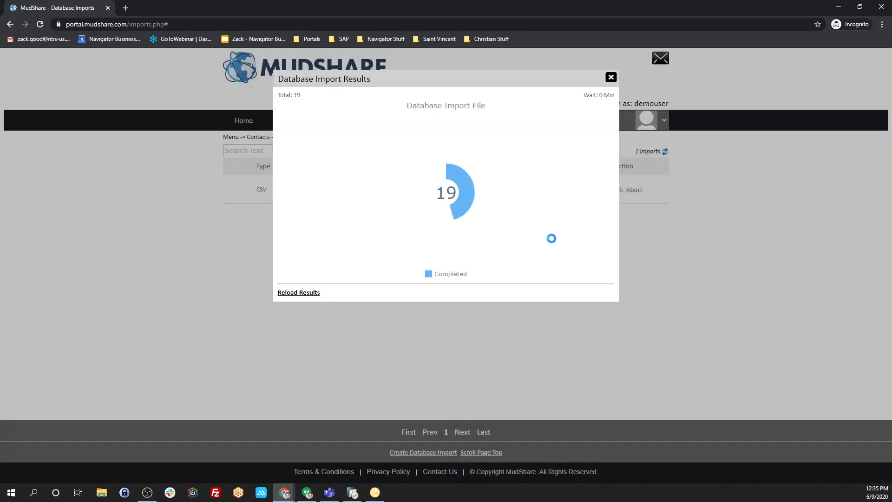
mouse_move(494, 212)
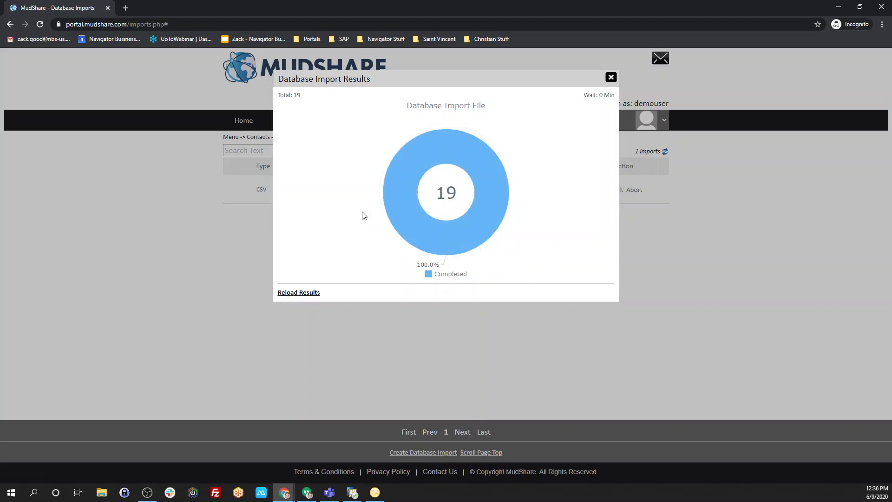
left_click(610, 77)
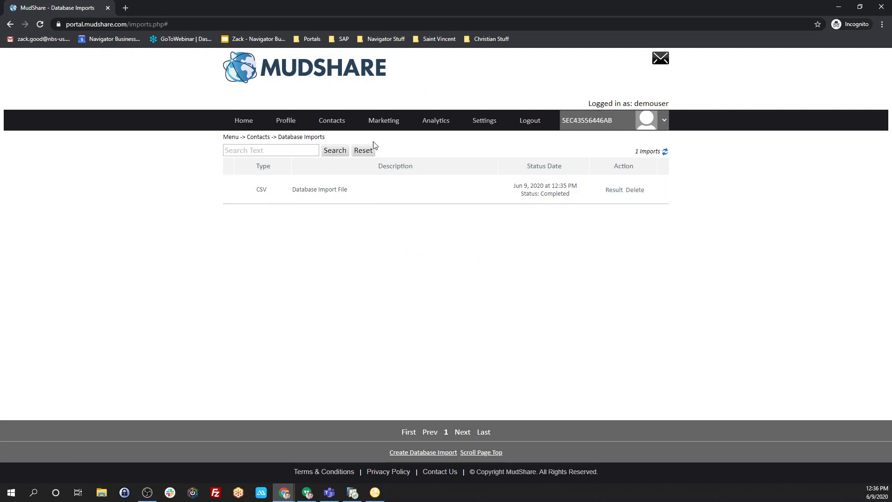
View the imported contacts in Contacts History and return to the Dashboard.
mouse_move(329, 124)
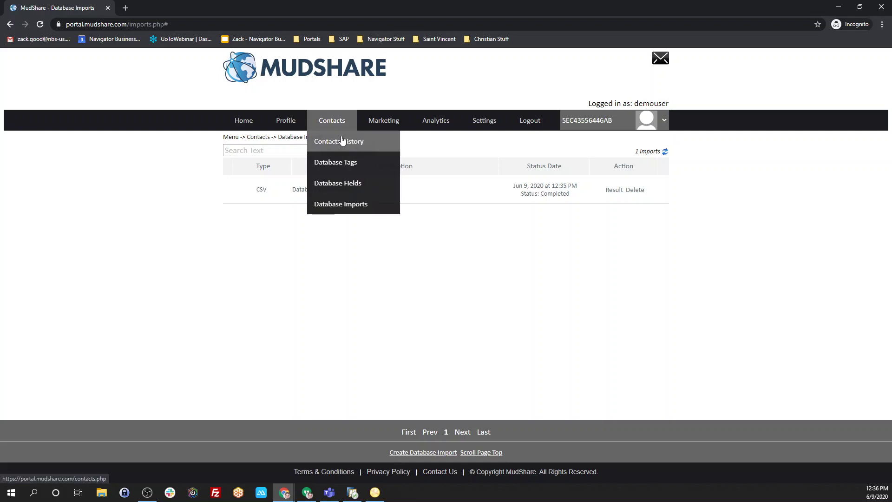
left_click(344, 140)
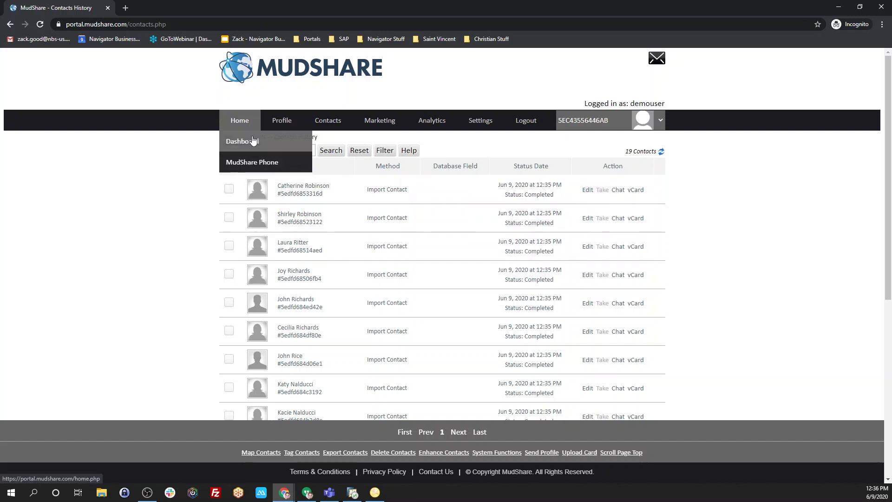
left_click(242, 140)
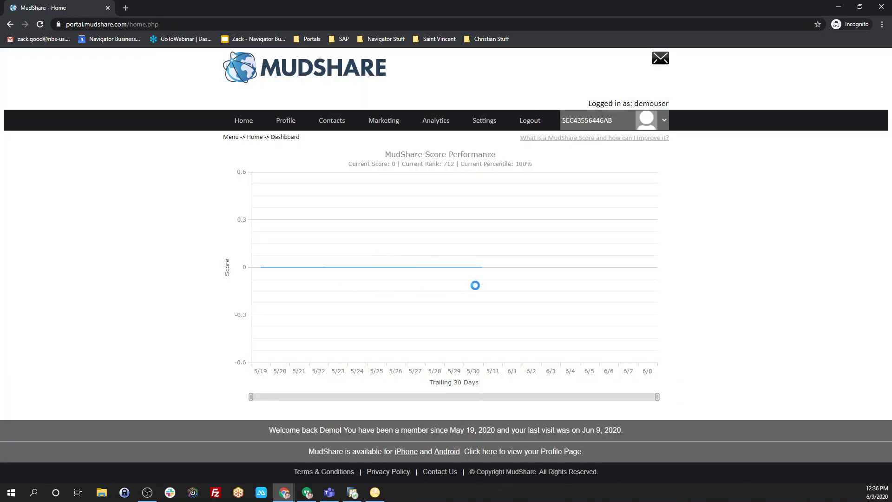